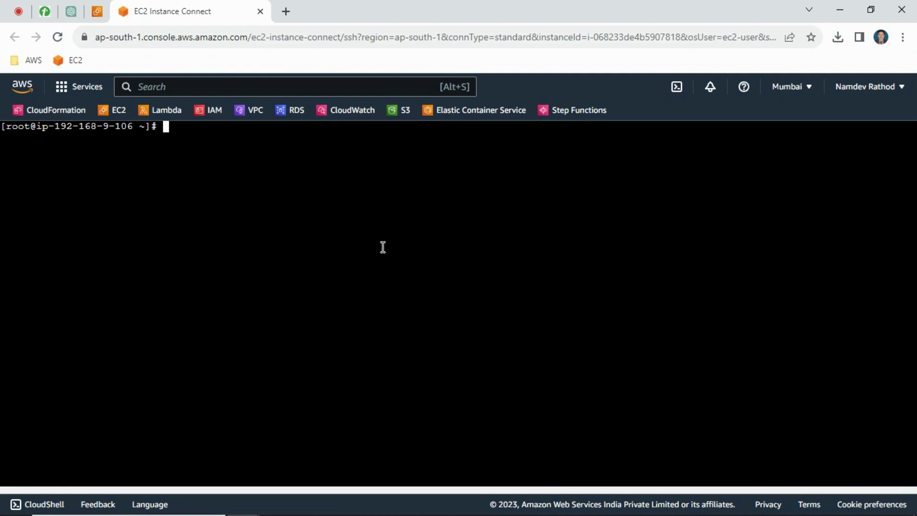
# Step: Check the 65.0.91.125 test page, close its tab and return to the EC2 Instance Connect terminal
pyautogui.click(97, 11)
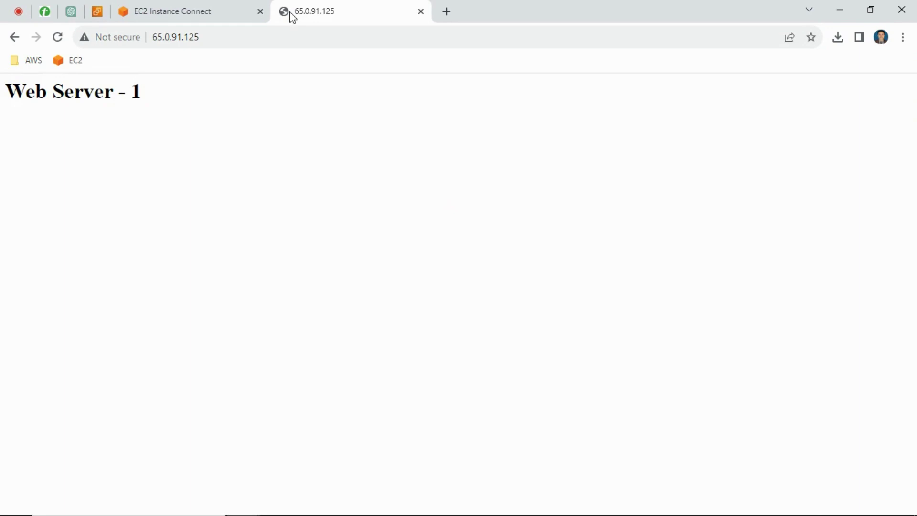
pyautogui.middleClick(290, 15)
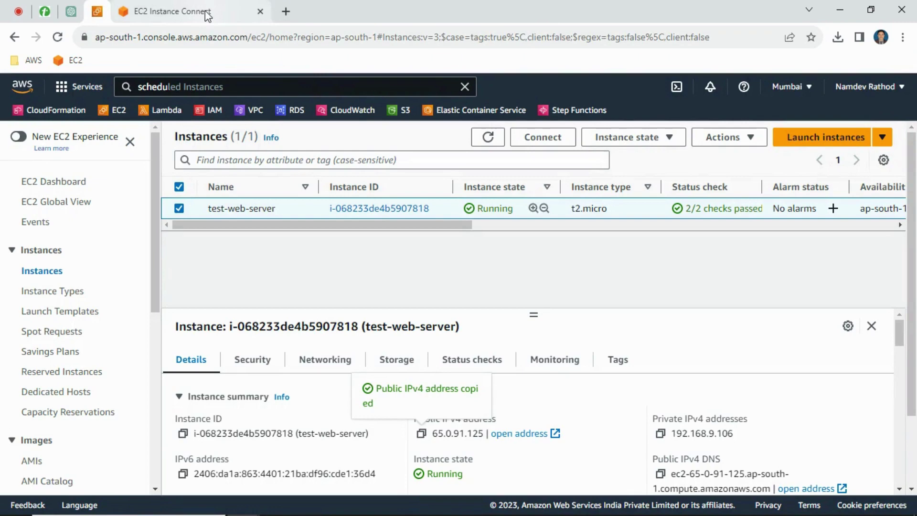
pyautogui.click(172, 12)
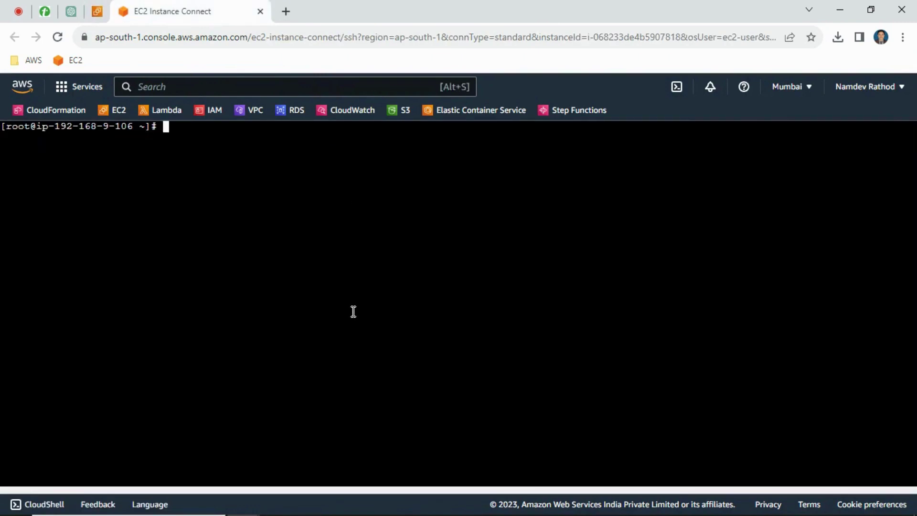
pyautogui.write('curl ')
pyautogui.write('-I')
# Step: Run curl -I against 65.0.91.125 and highlight the HTTP/1.1 200 OK status
pyautogui.hotkey('ctrl', 'shift', 'v')
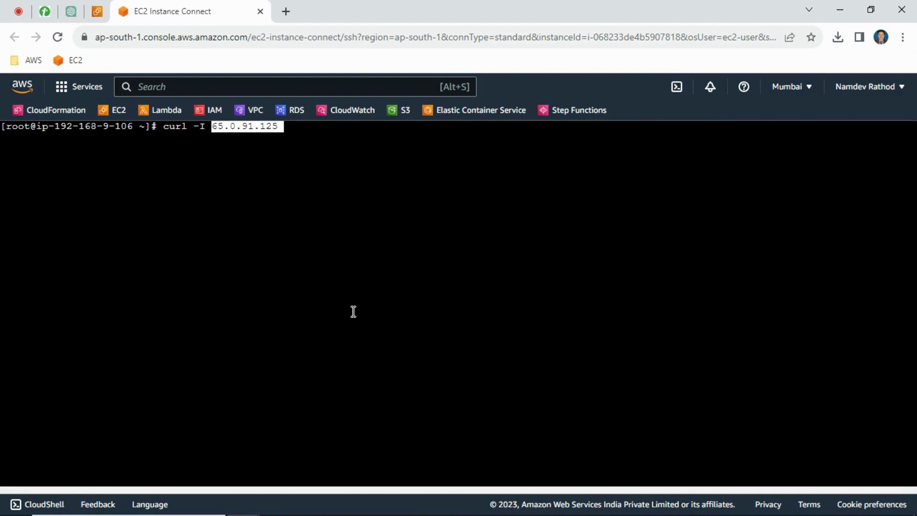
pyautogui.press('Return')
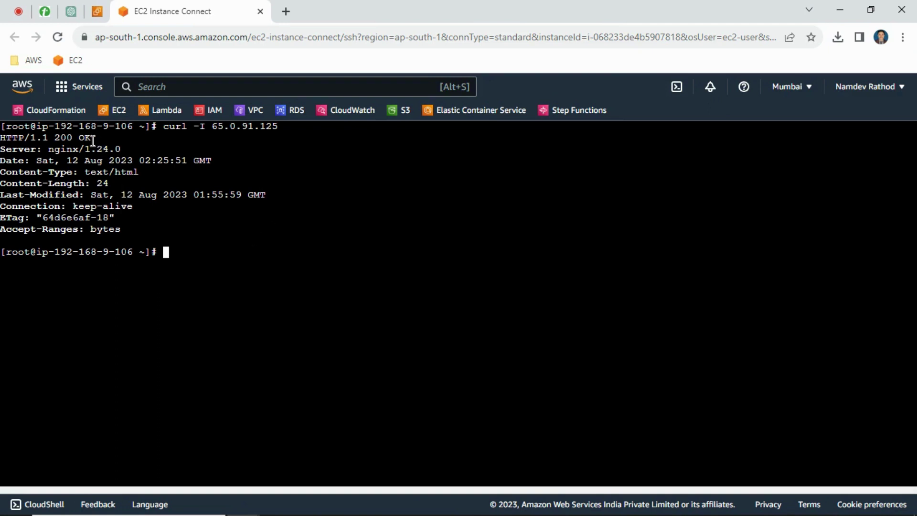
pyautogui.moveTo(98, 139); pyautogui.dragTo(4, 138)
pyautogui.click(99, 179)
# Step: Highlight the Server through ETag response headers, then the HTTP/1.1 200 OK line again
pyautogui.moveTo(150, 230); pyautogui.dragTo(88, 183)
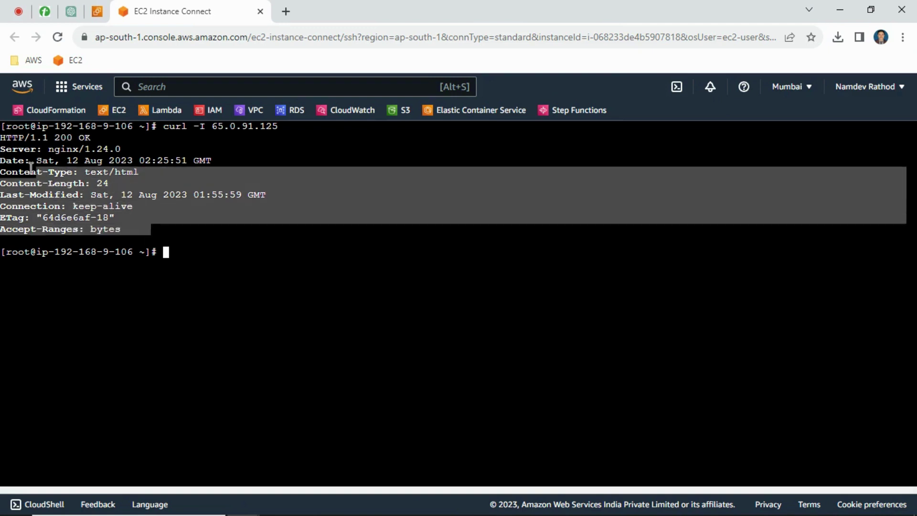
pyautogui.click(88, 182)
pyautogui.moveTo(132, 223); pyautogui.dragTo(3, 148)
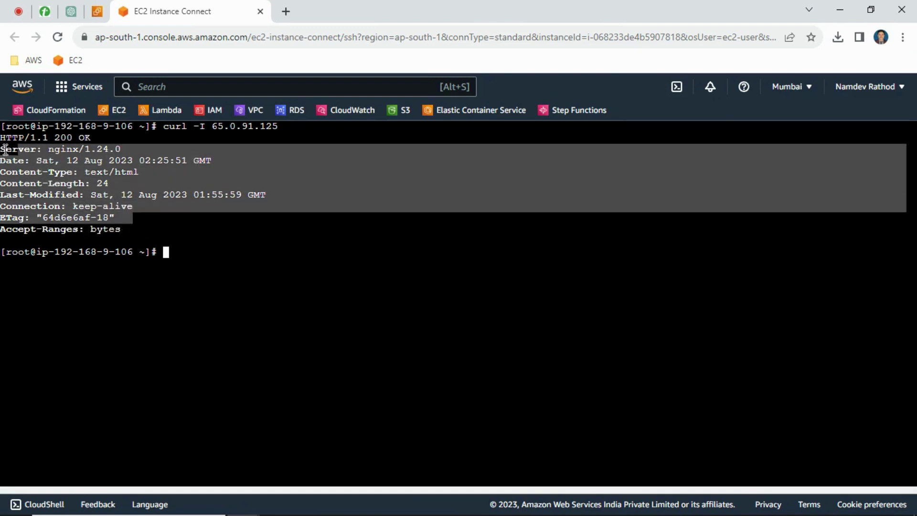
pyautogui.click(97, 167)
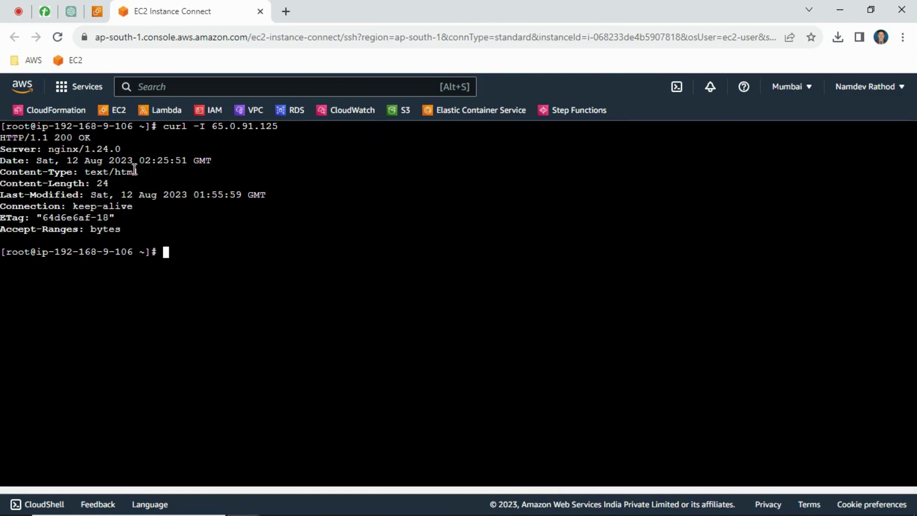
pyautogui.moveTo(95, 137); pyautogui.dragTo(3, 138)
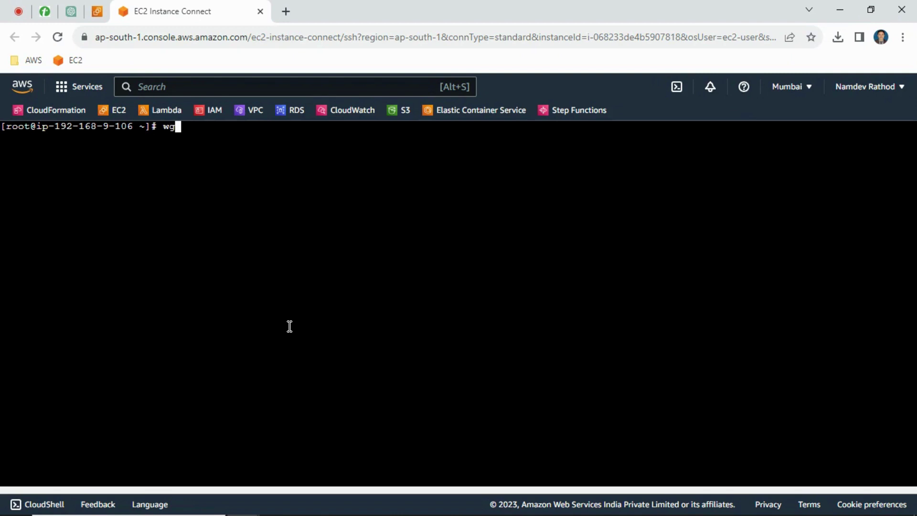
pyautogui.write('et')
# Step: Run wget on 65.0.91.125, saving index.html.2, and highlight the 200 OK response line
pyautogui.hotkey('ctrl', 'shift', 'v')
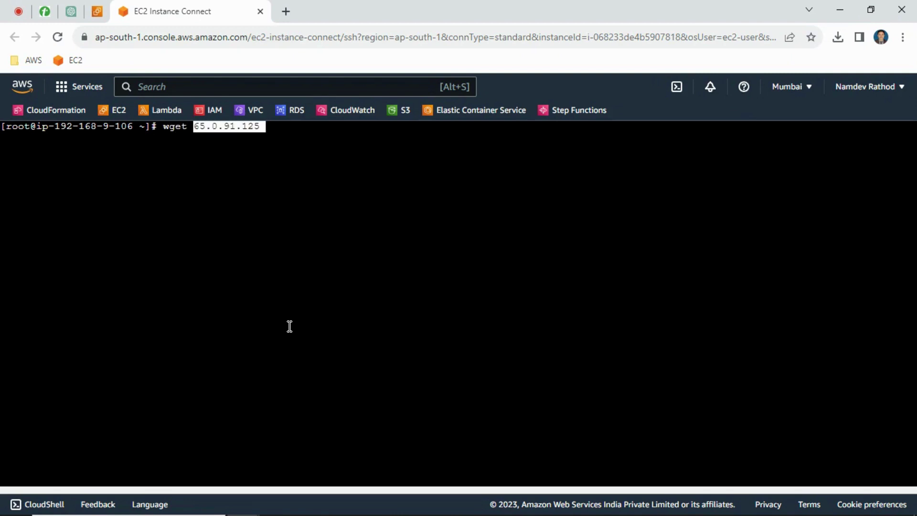
pyautogui.press('Return')
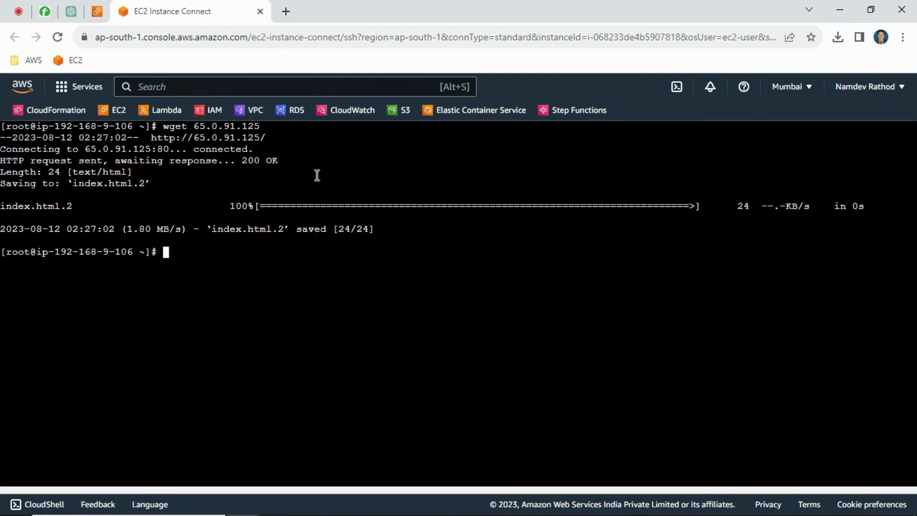
pyautogui.moveTo(294, 161); pyautogui.dragTo(1, 161)
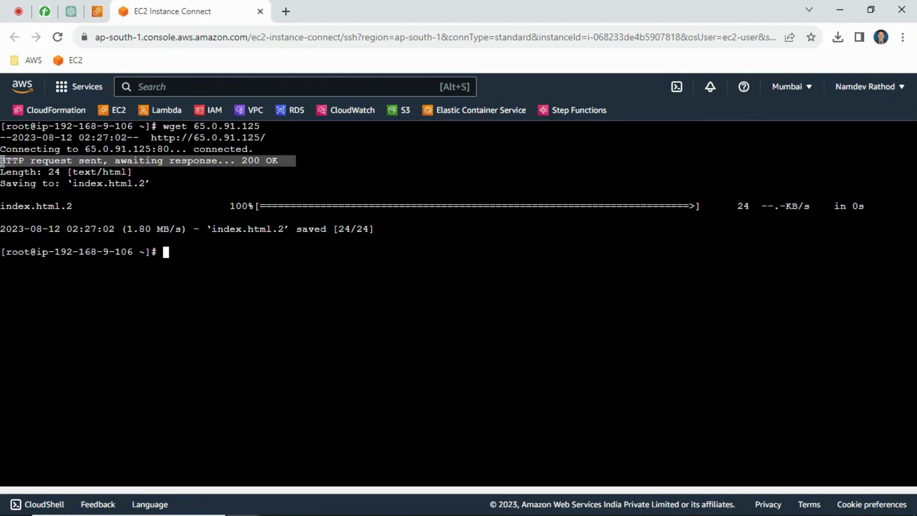
pyautogui.click(61, 187)
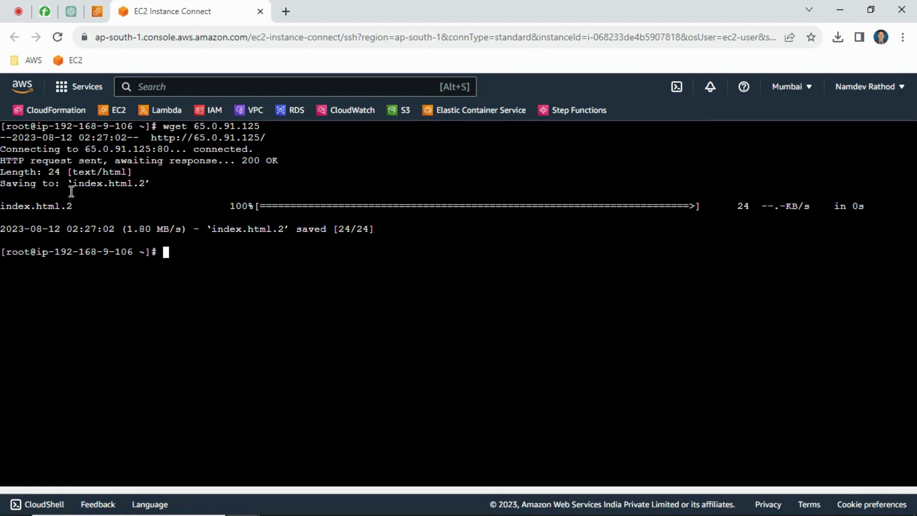